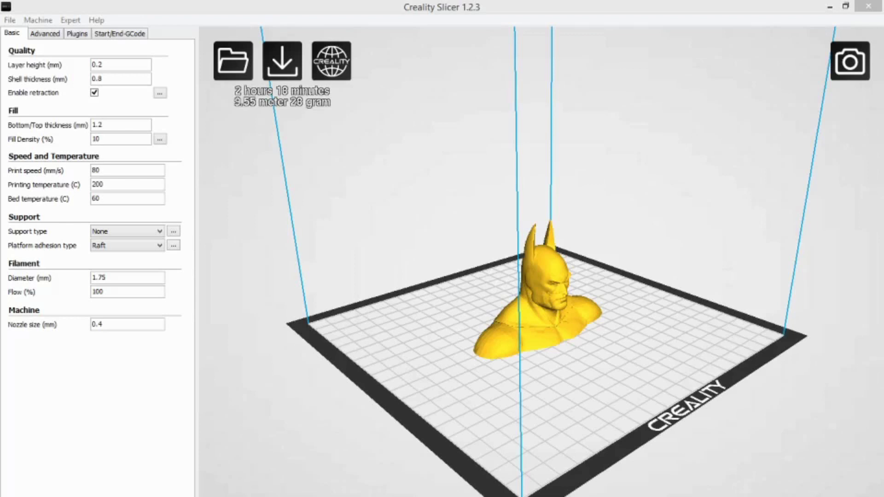
Review the basic print settings, the detailed retraction options and the advanced settings for the bust
{"action": "left_click", "coordinate": [666, 227]}
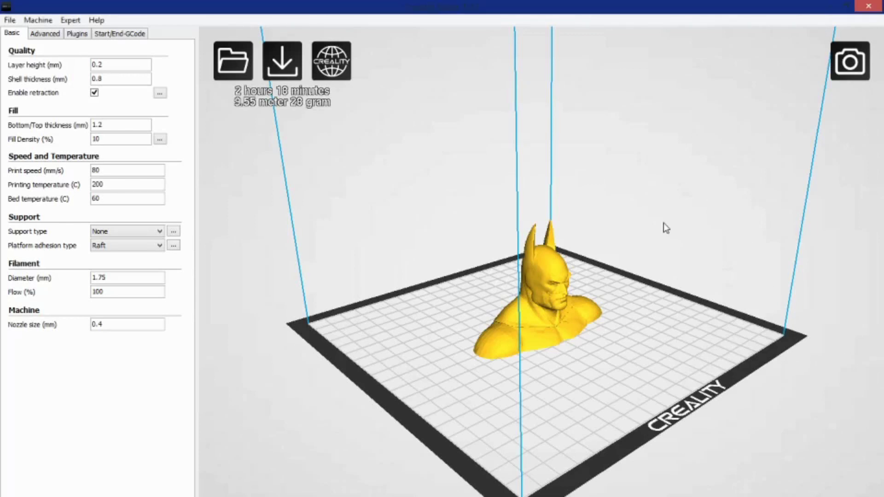
{"action": "right_click_drag", "start_coordinate": [680, 257], "coordinate": [661, 242]}
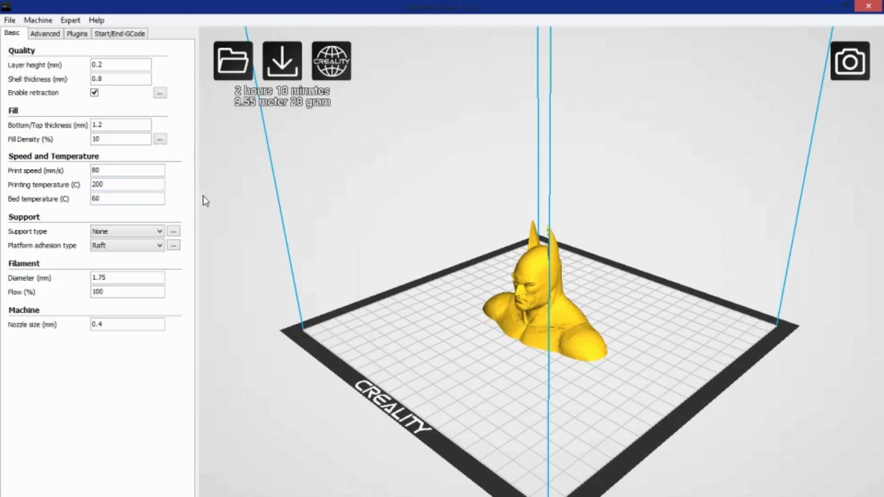
{"action": "mouse_move", "coordinate": [21, 68]}
{"action": "mouse_move", "coordinate": [93, 100]}
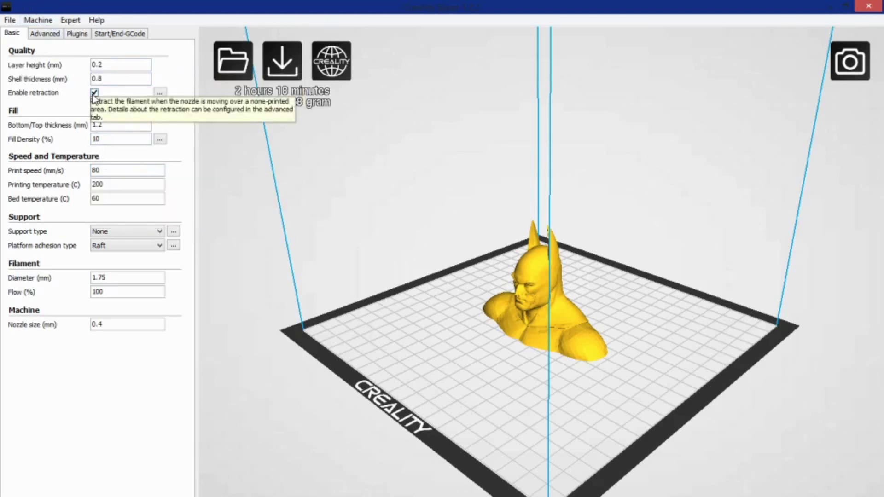
{"action": "left_click", "coordinate": [159, 94]}
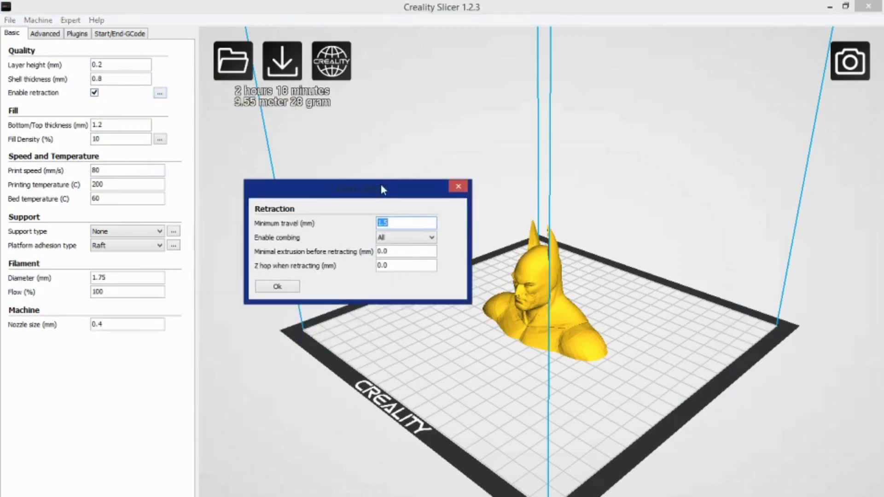
{"action": "left_click", "coordinate": [459, 187]}
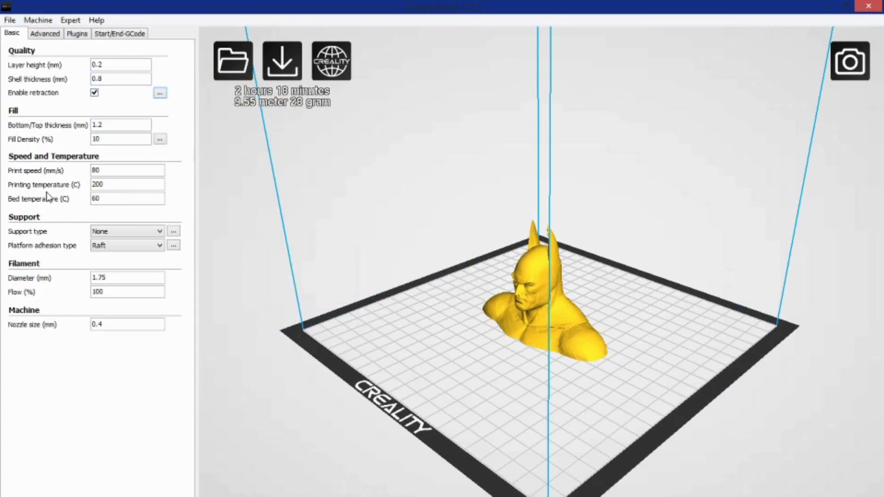
{"action": "left_click", "coordinate": [36, 37]}
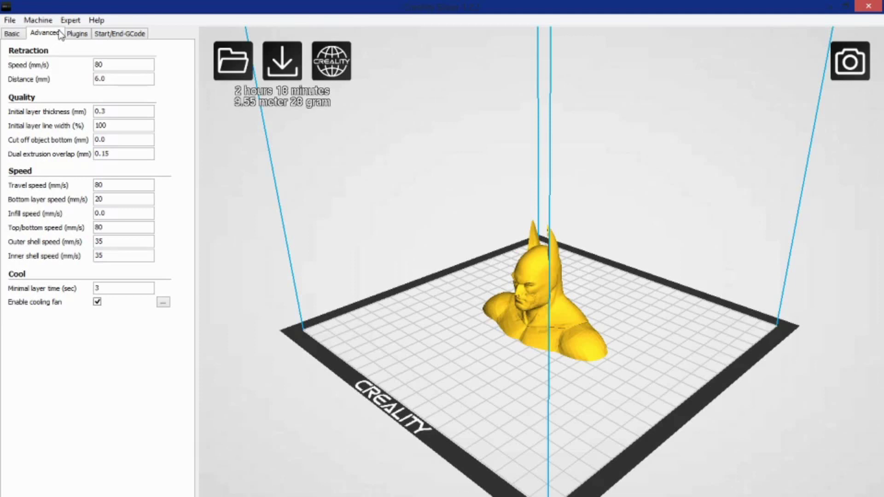
View the quickprint settings, and return to full settings without copying the quickprint values over
{"action": "left_click", "coordinate": [70, 21]}
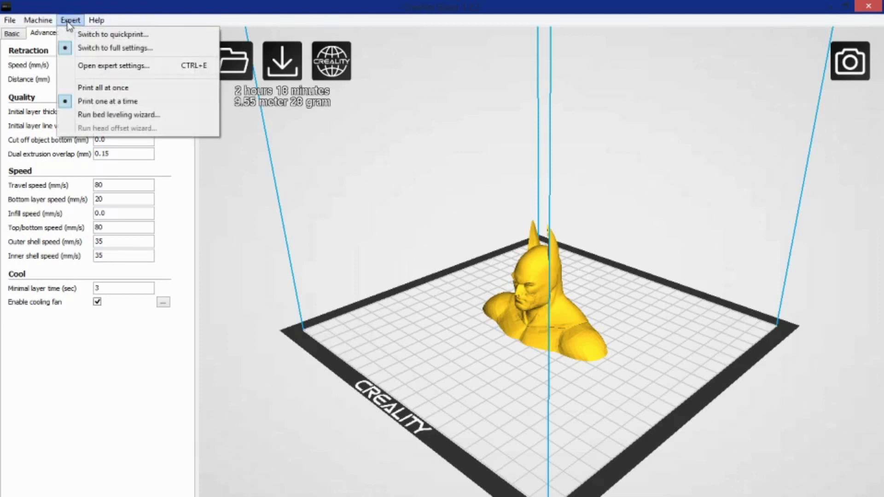
{"action": "left_click", "coordinate": [79, 35]}
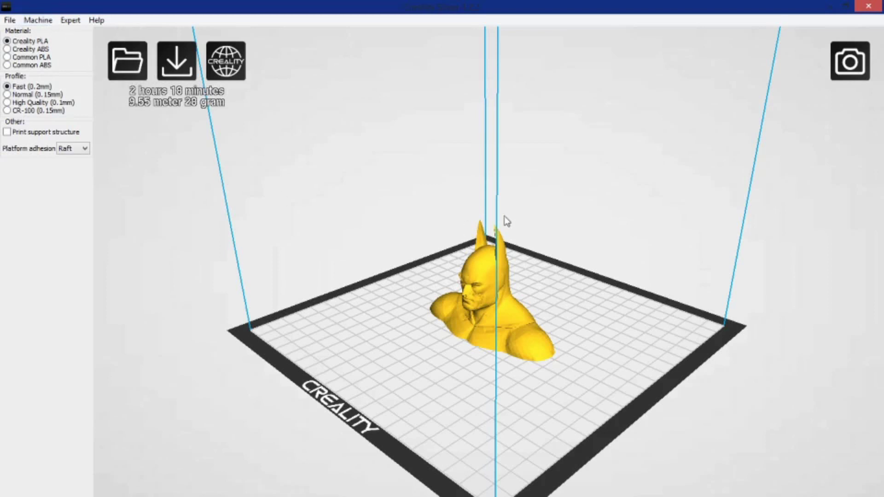
{"action": "left_click", "coordinate": [76, 22]}
{"action": "left_click", "coordinate": [79, 48]}
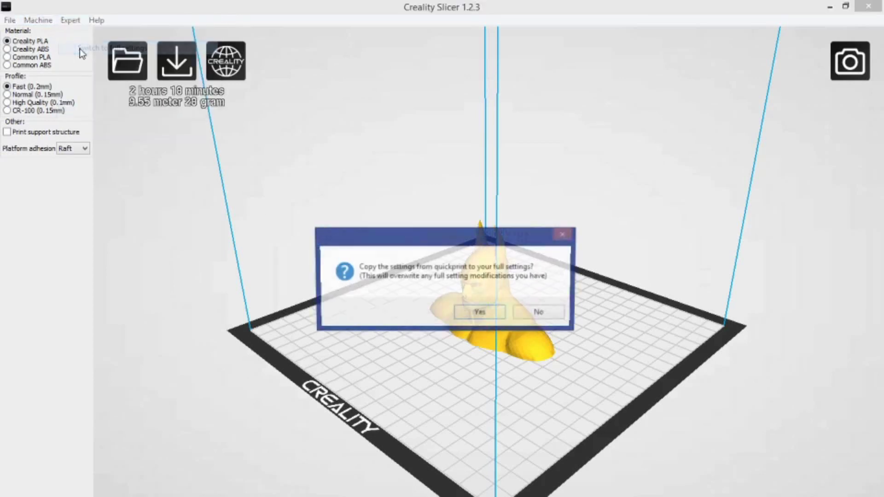
{"action": "left_click", "coordinate": [537, 312]}
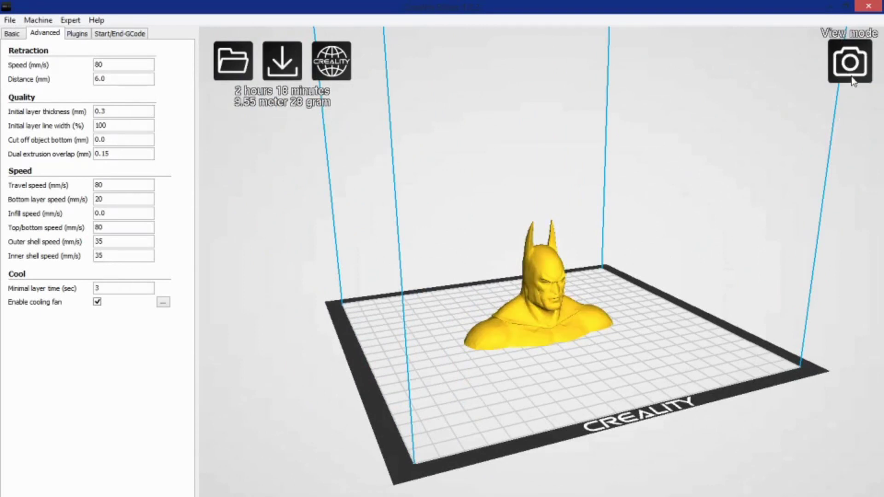
Show the bust in Layers view and examine its sliced toolpaths from the side and front
{"action": "left_click", "coordinate": [849, 62]}
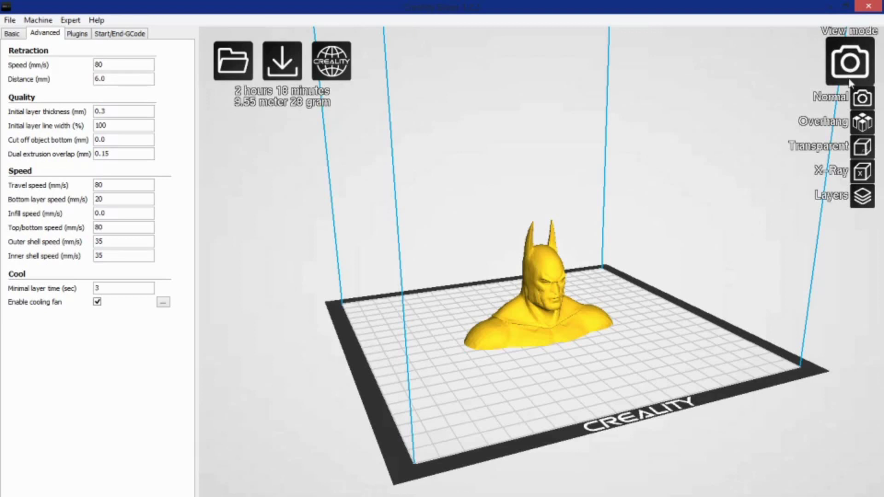
{"action": "left_click", "coordinate": [864, 195]}
{"action": "right_click_drag", "start_coordinate": [762, 259], "coordinate": [713, 257]}
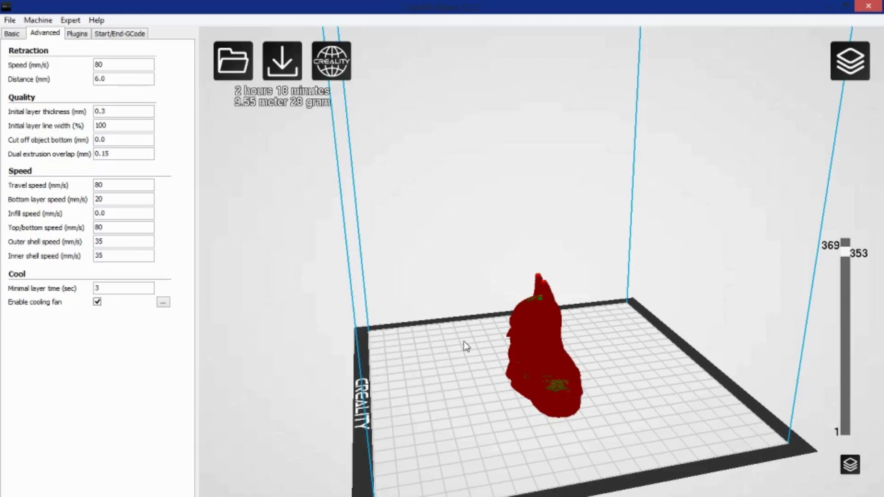
{"action": "right_click_drag", "start_coordinate": [463, 343], "coordinate": [515, 342]}
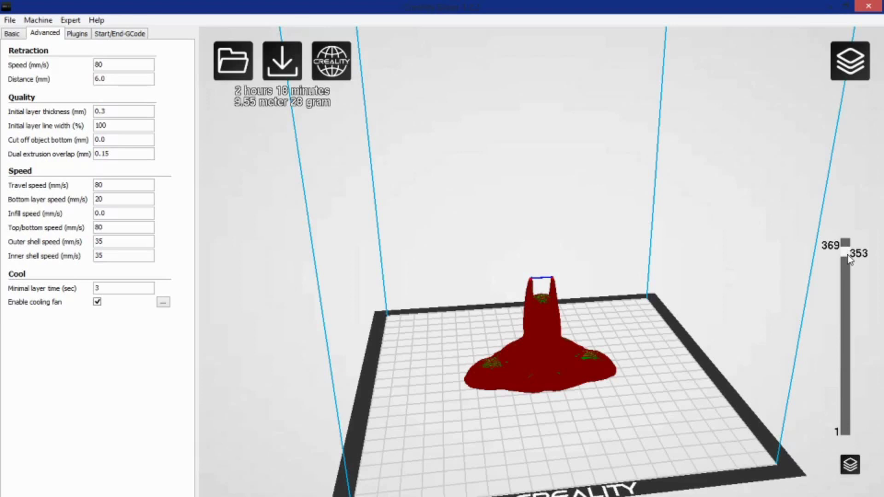
Scrub the sliced bust down to layer 80 and back up to layer 284, examining the internal cross-sections
{"action": "left_click_drag", "start_coordinate": [847, 255], "coordinate": [847, 322]}
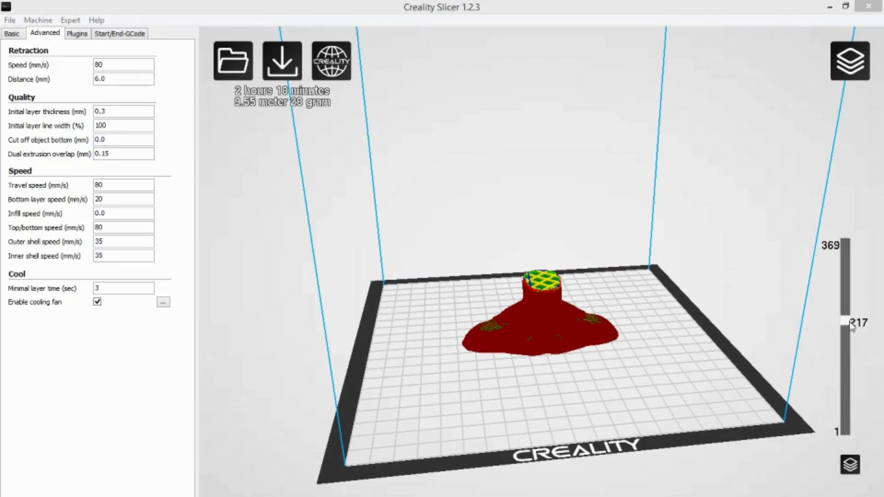
{"action": "left_click_drag", "start_coordinate": [852, 326], "coordinate": [851, 404]}
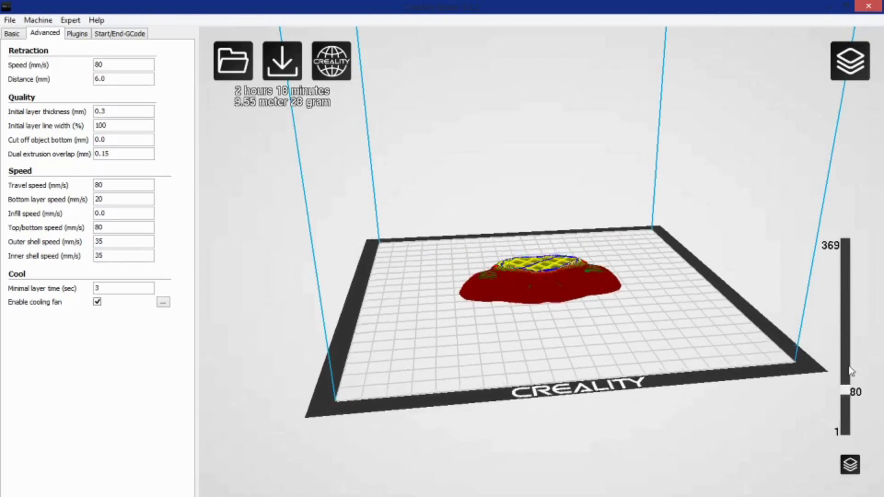
{"action": "left_click_drag", "start_coordinate": [850, 371], "coordinate": [848, 317]}
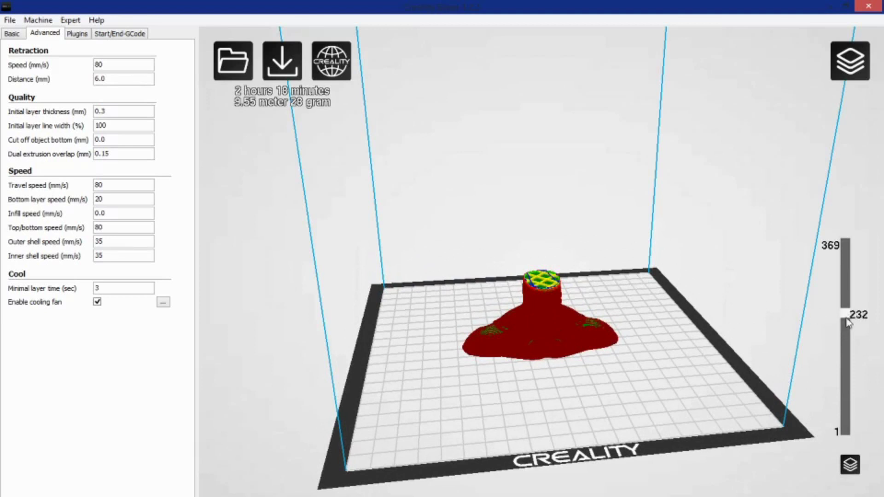
{"action": "left_click_drag", "start_coordinate": [847, 323], "coordinate": [863, 371]}
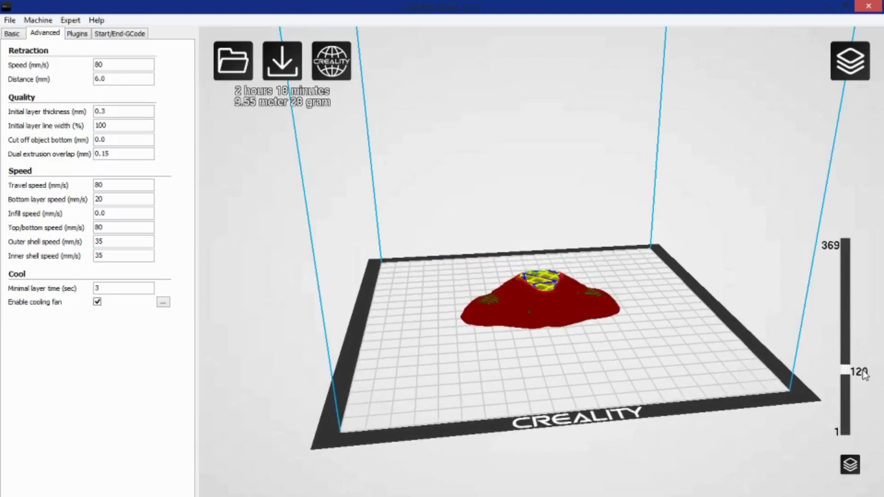
{"action": "left_click_drag", "start_coordinate": [864, 375], "coordinate": [846, 276]}
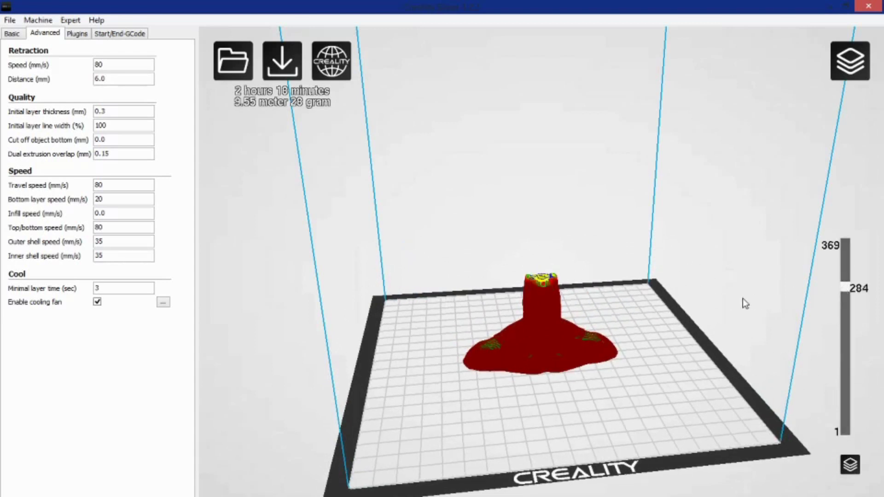
{"action": "right_click_drag", "start_coordinate": [726, 324], "coordinate": [730, 354]}
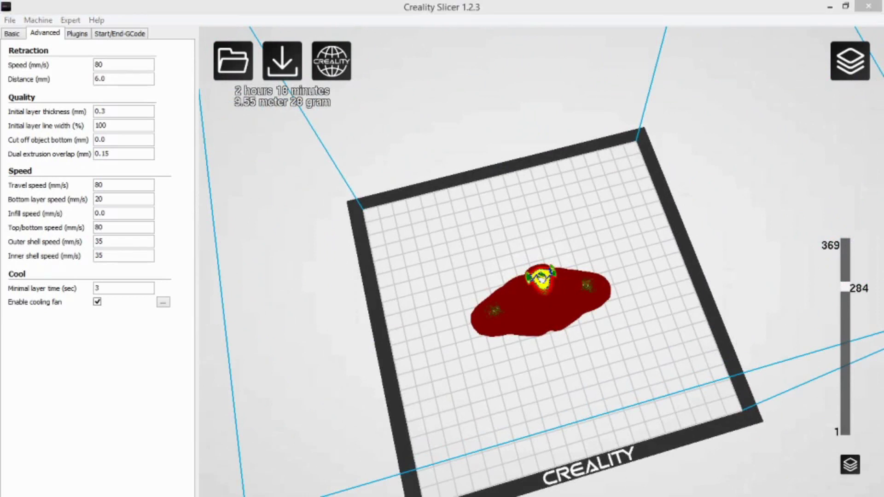
{"action": "right_click_drag", "start_coordinate": [533, 317], "coordinate": [586, 378]}
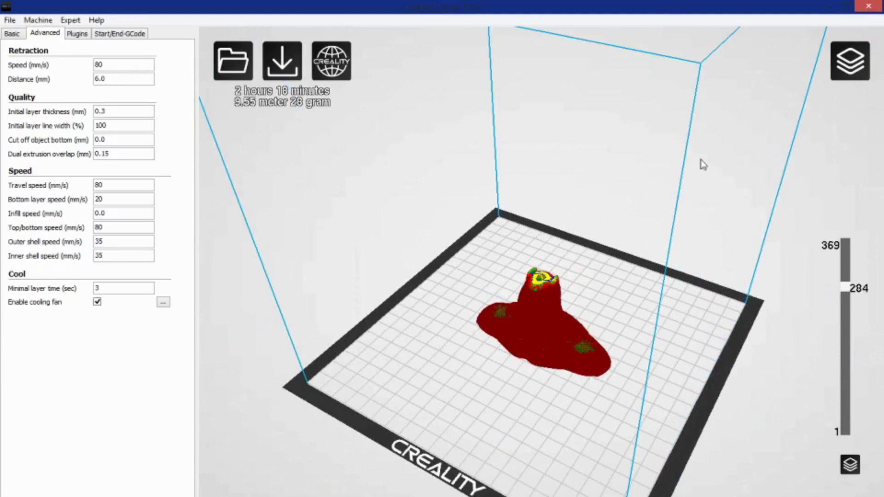
Inspect the bust from several angles in Transparent view and in X-Ray view
{"action": "left_click", "coordinate": [849, 61]}
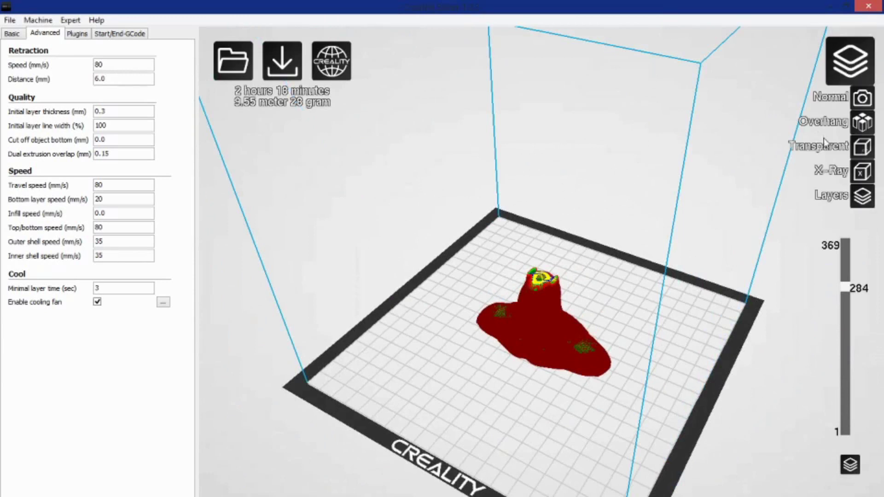
{"action": "left_click", "coordinate": [859, 150]}
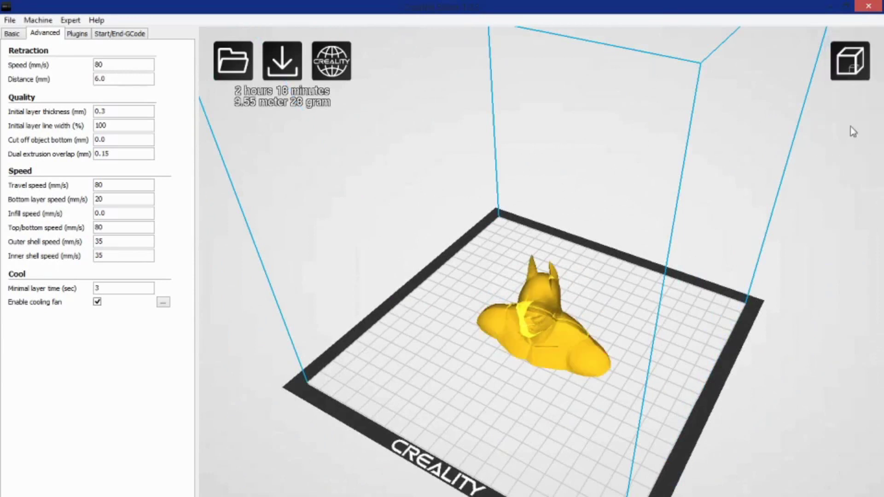
{"action": "right_click_drag", "start_coordinate": [691, 230], "coordinate": [518, 310]}
{"action": "left_click", "coordinate": [850, 62]}
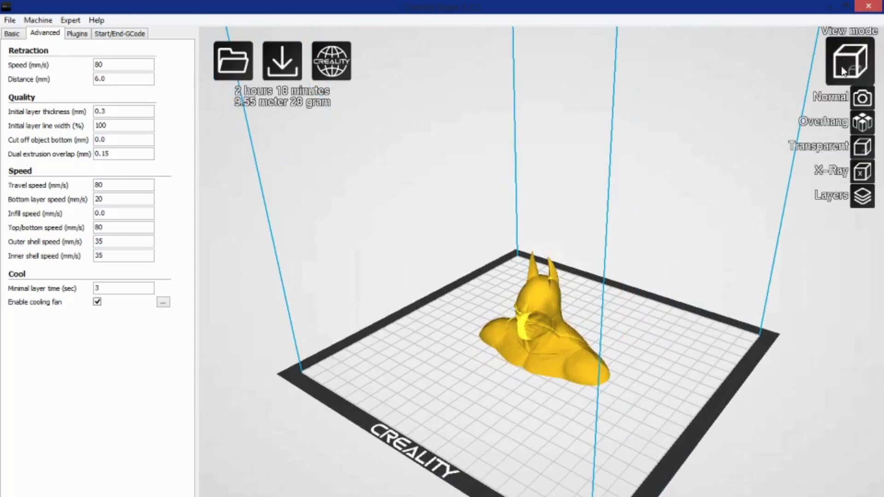
{"action": "left_click", "coordinate": [859, 173]}
{"action": "right_click_drag", "start_coordinate": [675, 274], "coordinate": [657, 420]}
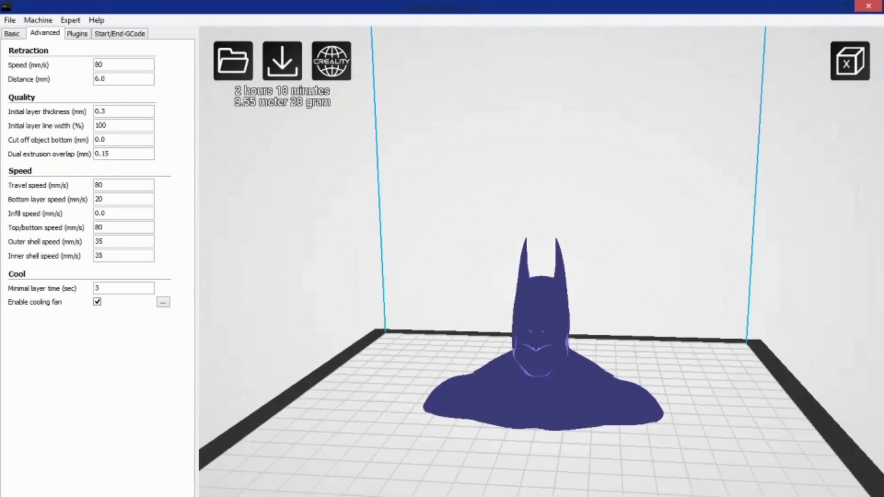
Inspect the bust in Overhang view, and return it to Normal view
{"action": "left_click", "coordinate": [857, 64]}
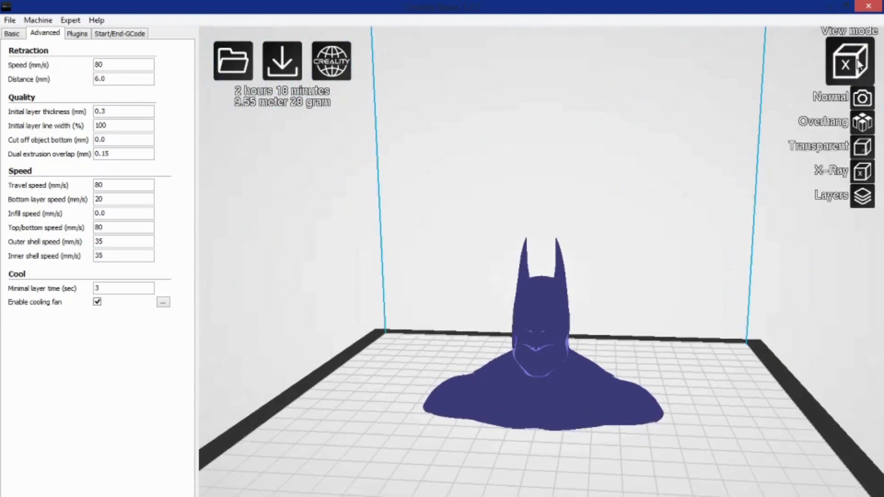
{"action": "left_click", "coordinate": [862, 122]}
{"action": "right_click_drag", "start_coordinate": [654, 221], "coordinate": [628, 315]}
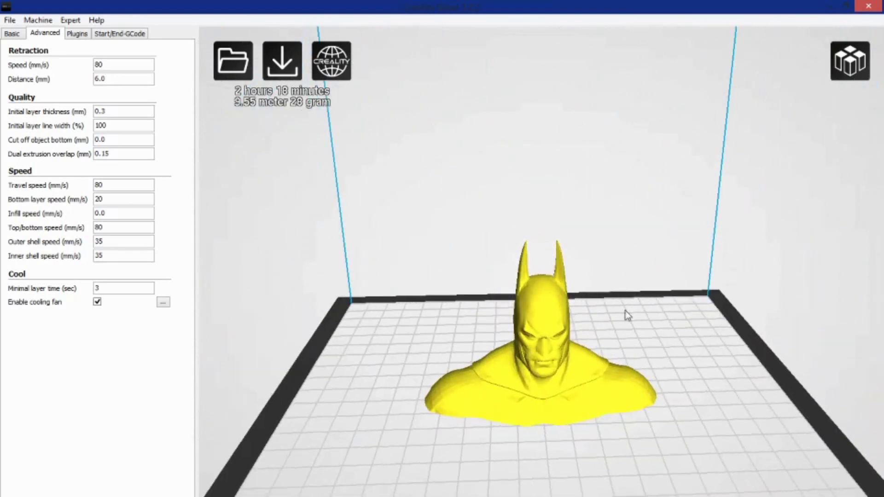
{"action": "left_click", "coordinate": [850, 64]}
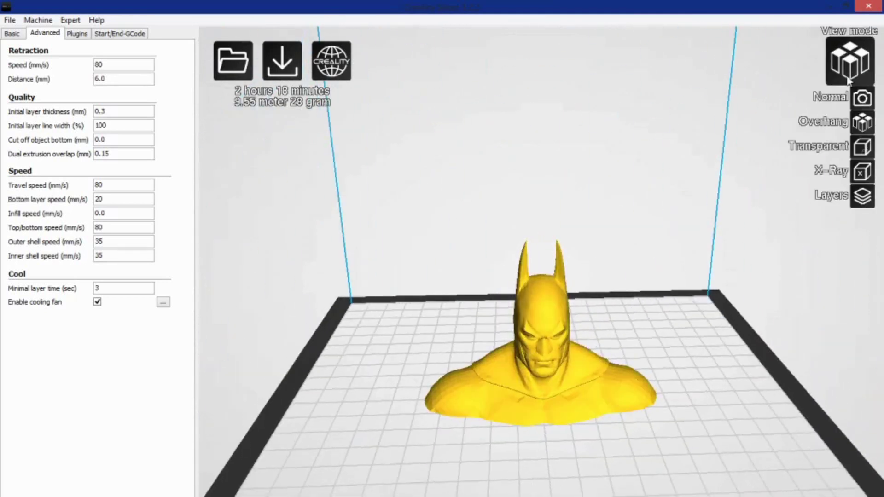
{"action": "left_click", "coordinate": [861, 99]}
Show the bust in Layers view at layer 222 and examine the exposed infill grid from several angles
{"action": "left_click", "coordinate": [850, 60]}
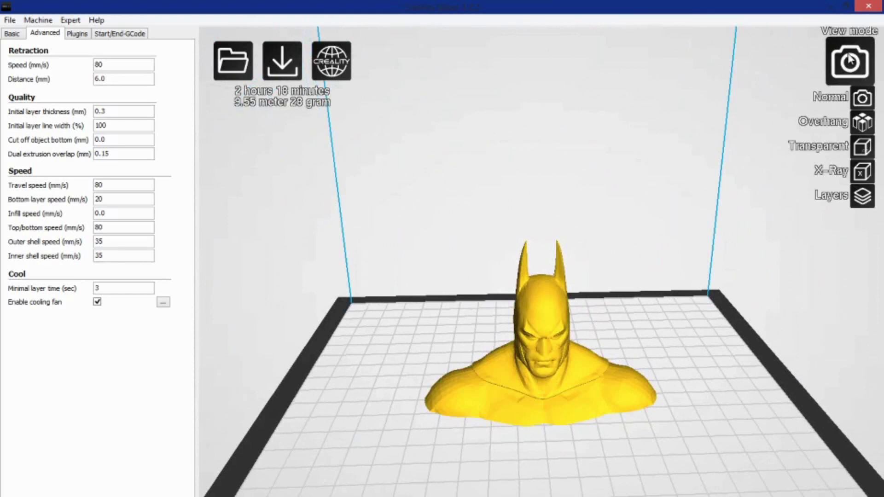
{"action": "left_click", "coordinate": [853, 204]}
{"action": "right_click_drag", "start_coordinate": [753, 246], "coordinate": [629, 248]}
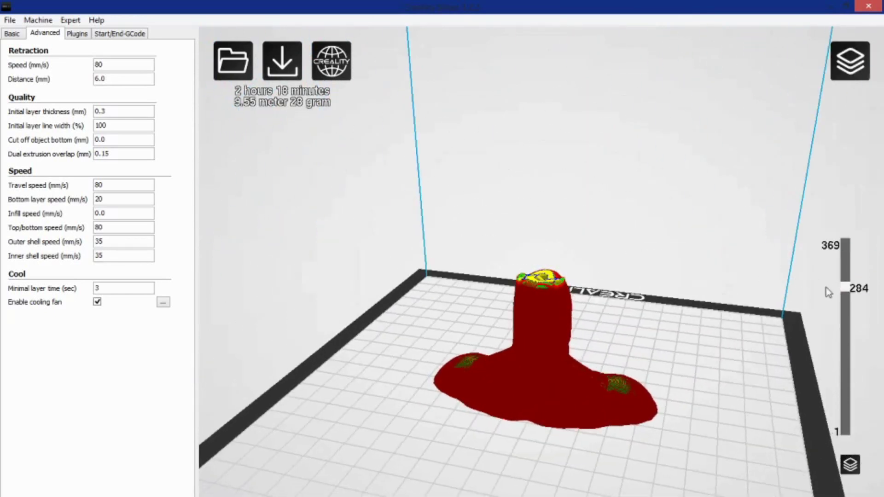
{"action": "left_click_drag", "start_coordinate": [849, 288], "coordinate": [828, 320]}
{"action": "right_click_drag", "start_coordinate": [729, 314], "coordinate": [712, 295]}
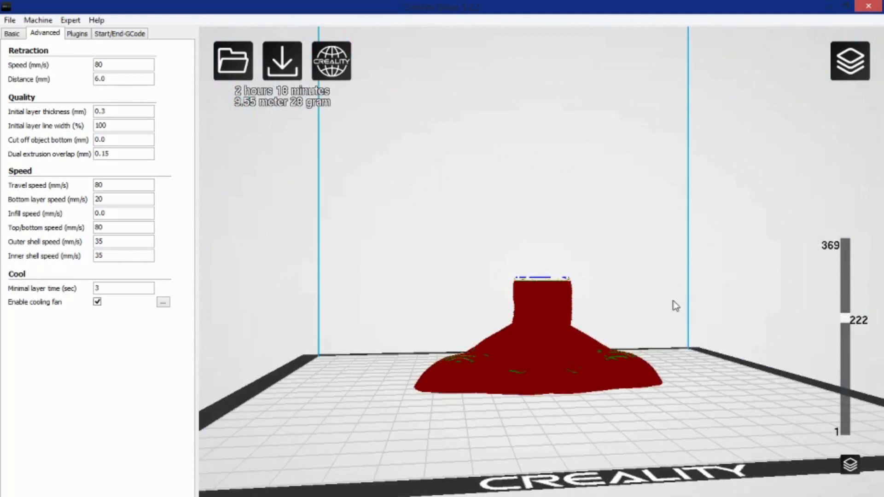
{"action": "right_click_drag", "start_coordinate": [404, 427], "coordinate": [401, 456]}
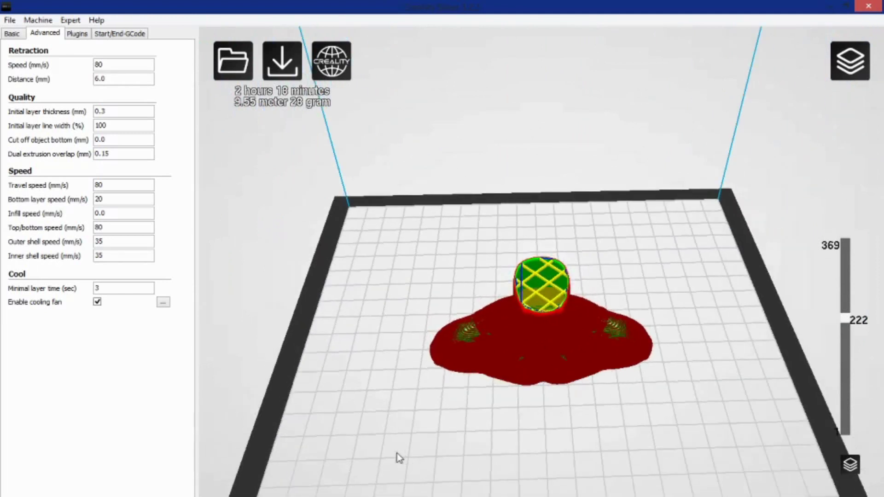
{"action": "right_click_drag", "start_coordinate": [357, 338], "coordinate": [371, 322]}
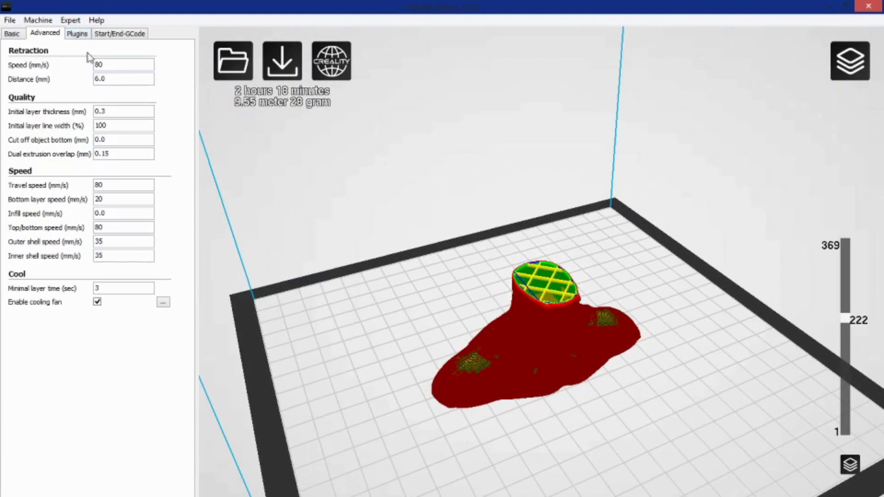
{"action": "mouse_move", "coordinate": [664, 403]}
{"action": "right_mouse_down"}
{"action": "mouse_move", "coordinate": [603, 394]}
{"action": "mouse_move", "coordinate": [665, 375]}
{"action": "mouse_move", "coordinate": [642, 413]}
{"action": "mouse_move", "coordinate": [656, 413]}
{"action": "mouse_move", "coordinate": [657, 391]}
{"action": "mouse_move", "coordinate": [643, 392]}
{"action": "mouse_move", "coordinate": [643, 404]}
{"action": "mouse_move", "coordinate": [662, 408]}
{"action": "mouse_move", "coordinate": [637, 404]}
{"action": "mouse_move", "coordinate": [661, 409]}
{"action": "mouse_move", "coordinate": [645, 379]}
{"action": "mouse_move", "coordinate": [652, 407]}
{"action": "right_mouse_up"}
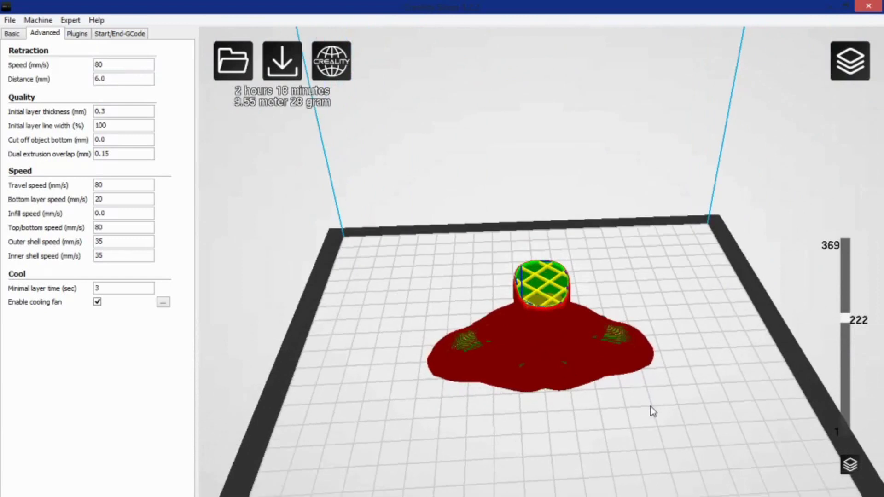
{"action": "right_click_drag", "start_coordinate": [592, 361], "coordinate": [573, 351]}
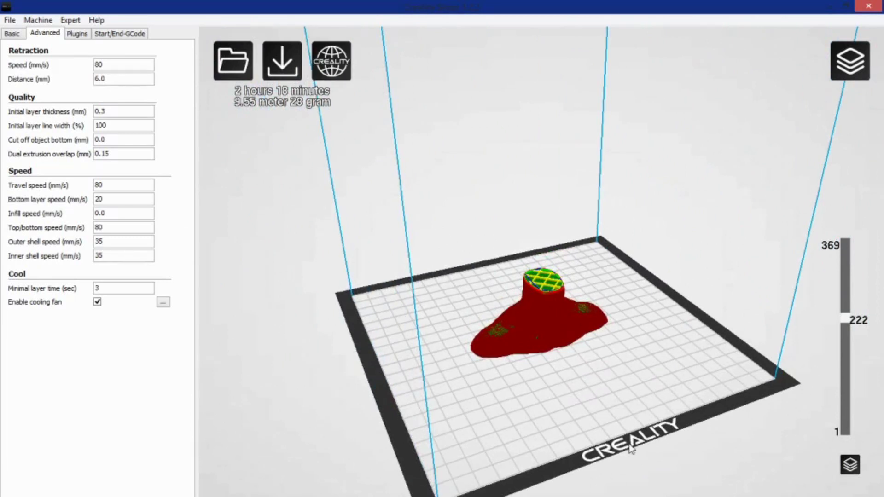
{"action": "mouse_move", "coordinate": [688, 409]}
{"action": "right_mouse_down"}
{"action": "mouse_move", "coordinate": [656, 400]}
{"action": "mouse_move", "coordinate": [684, 409]}
{"action": "right_mouse_up"}
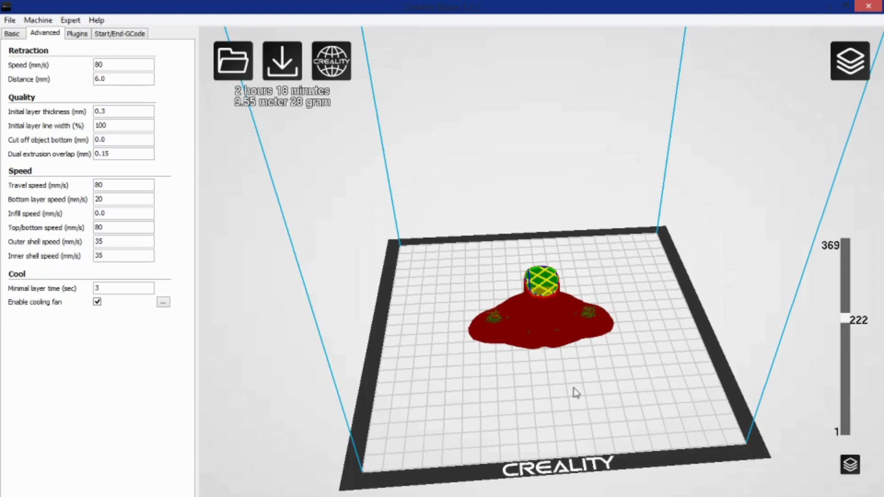
Show the basic print settings again and review them, highlighting the layer height value
{"action": "right_click_drag", "start_coordinate": [683, 359], "coordinate": [669, 365]}
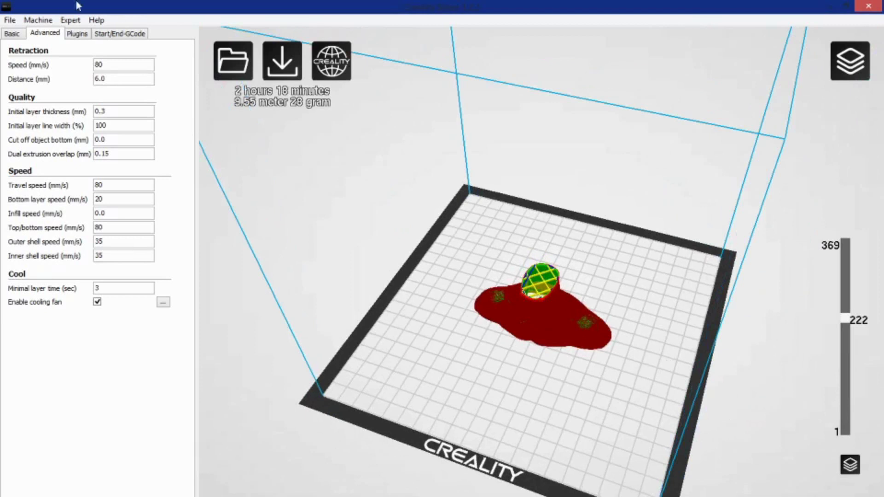
{"action": "left_click", "coordinate": [12, 33]}
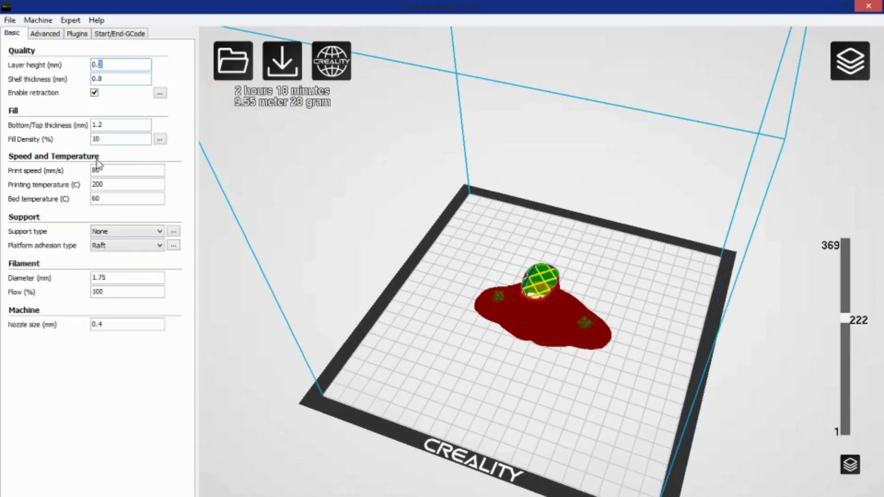
{"action": "left_click_drag", "start_coordinate": [108, 64], "coordinate": [96, 52]}
{"action": "right_click_drag", "start_coordinate": [495, 326], "coordinate": [624, 355]}
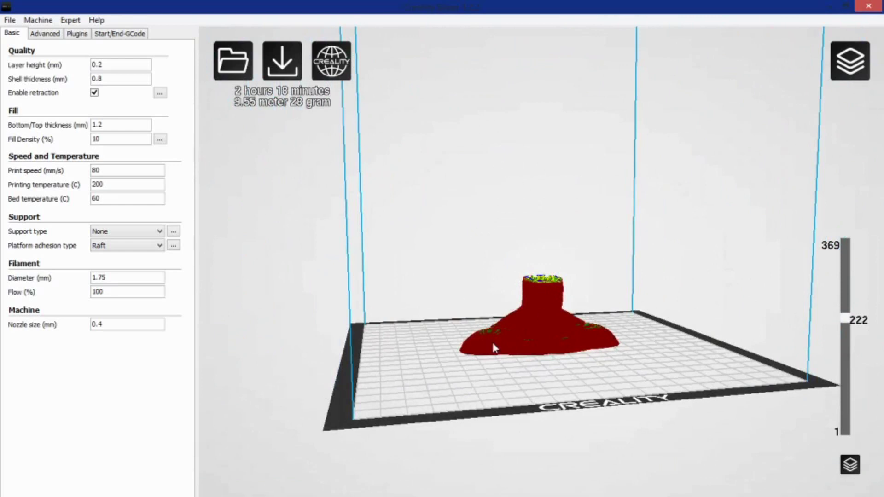
{"action": "right_click_drag", "start_coordinate": [497, 348], "coordinate": [589, 362]}
{"action": "scroll", "coordinate": [589, 362], "scroll_direction": "down", "scroll_amount": 2}
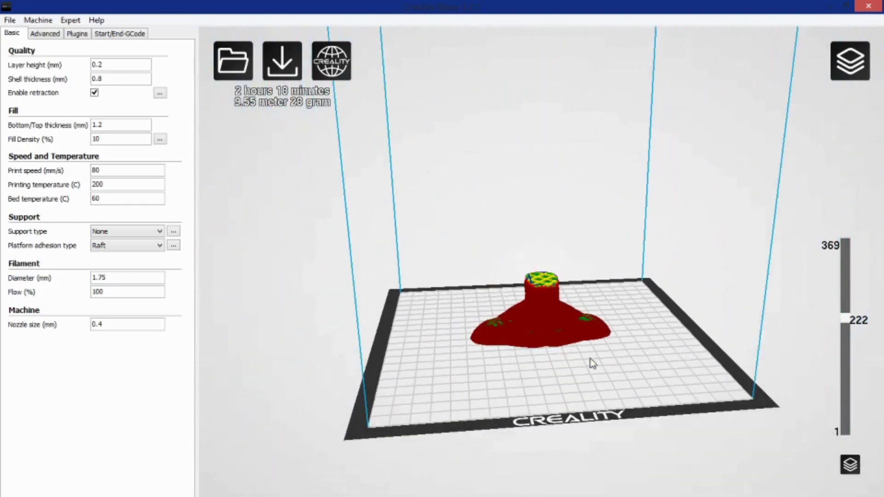
{"action": "right_click_drag", "start_coordinate": [531, 376], "coordinate": [555, 381]}
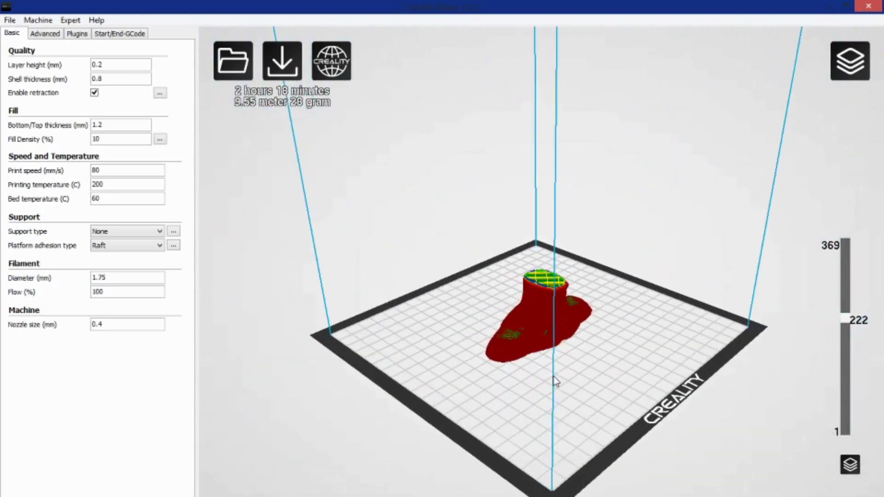
{"action": "right_click_drag", "start_coordinate": [606, 369], "coordinate": [594, 350]}
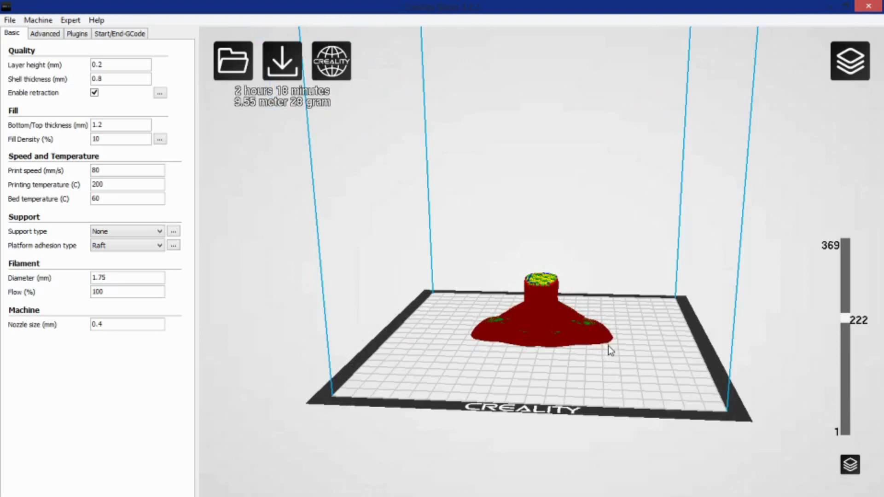
{"action": "right_click_drag", "start_coordinate": [533, 361], "coordinate": [501, 379]}
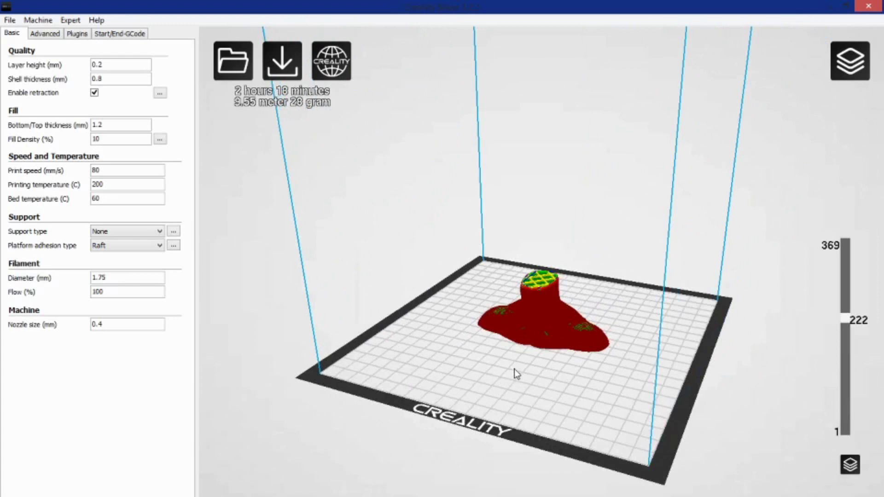